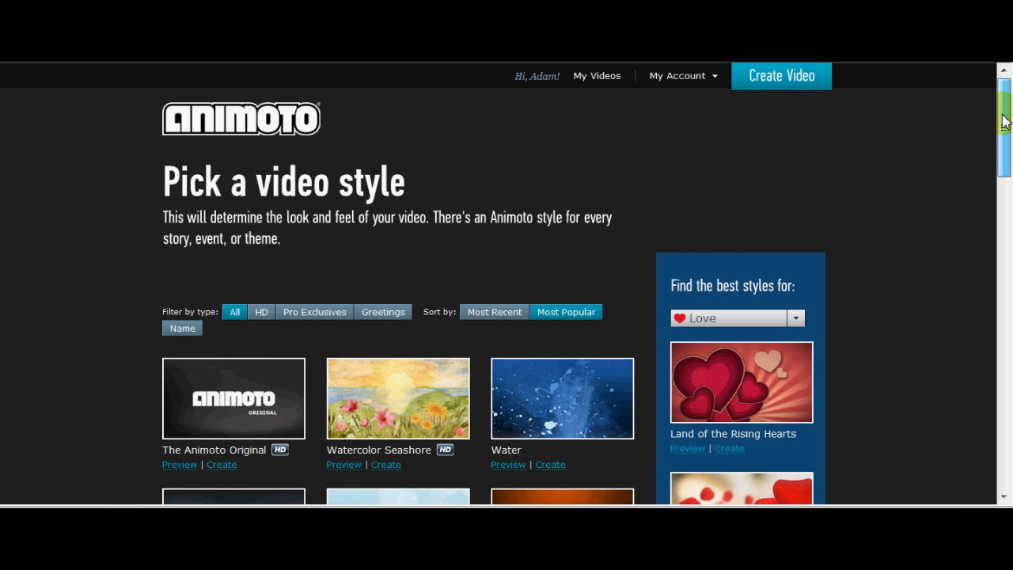
- Look through the full gallery of available video styles and return to its beginning
{"action": "left_click_drag", "start_coordinate": [1003, 121], "coordinate": [1003, 179]}
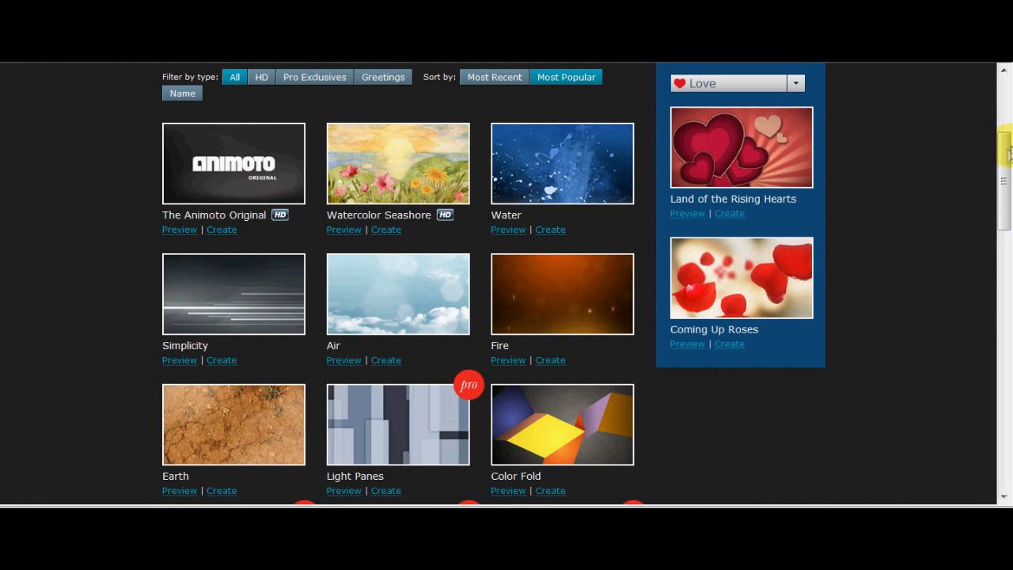
{"action": "left_click_drag", "start_coordinate": [1005, 155], "coordinate": [995, 342]}
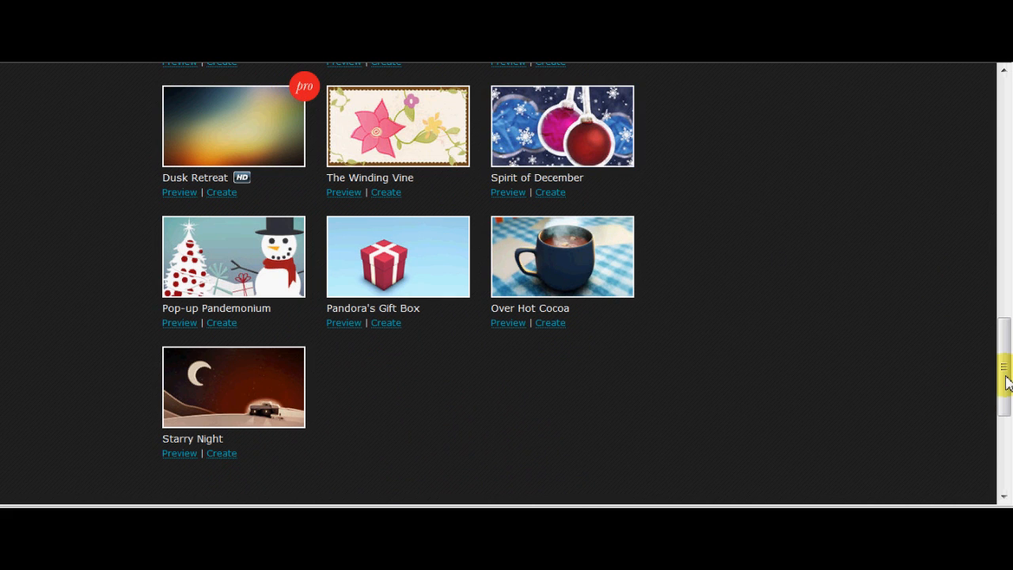
{"action": "left_click_drag", "start_coordinate": [1005, 383], "coordinate": [999, 187]}
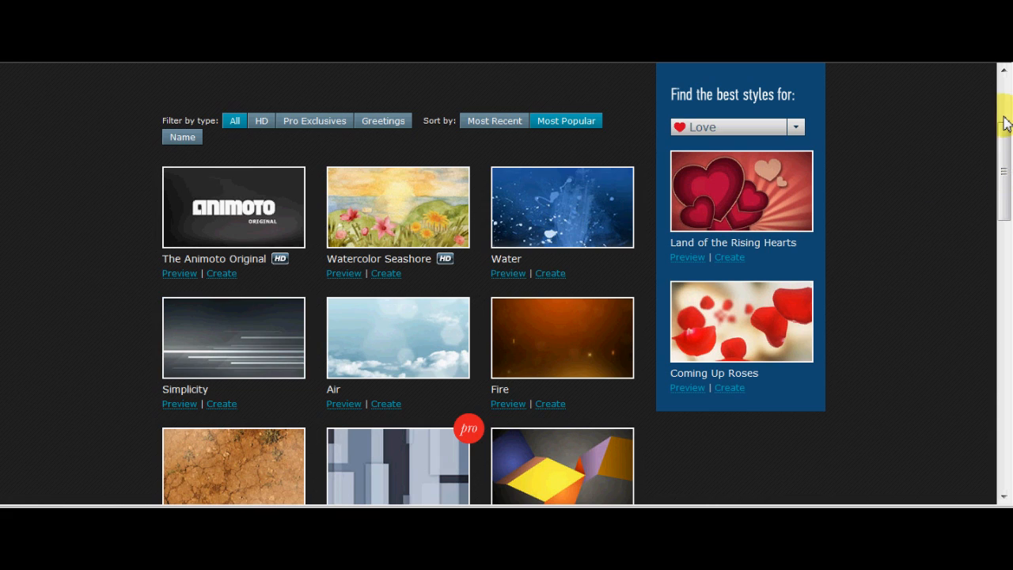
{"action": "left_click_drag", "start_coordinate": [1005, 120], "coordinate": [1004, 90]}
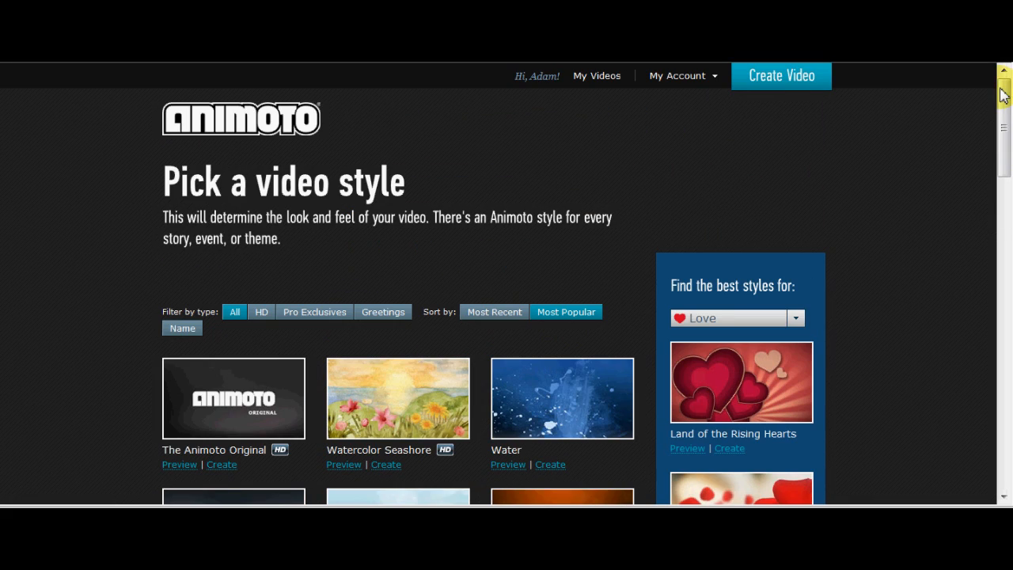
- Open the Malaga project from the saved videos to edit it or create a new video
{"action": "left_click", "coordinate": [610, 79]}
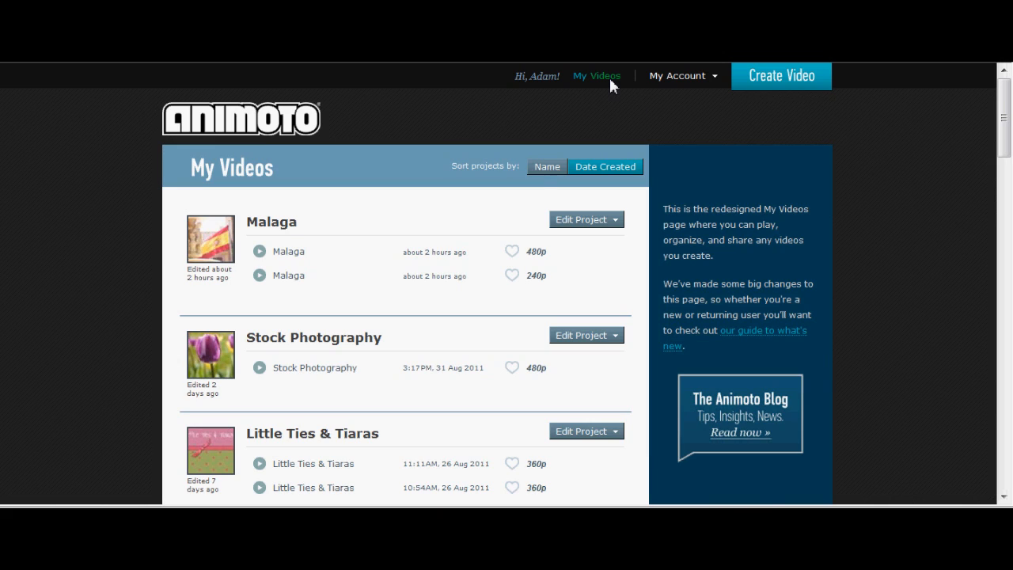
{"action": "left_click", "coordinate": [556, 221]}
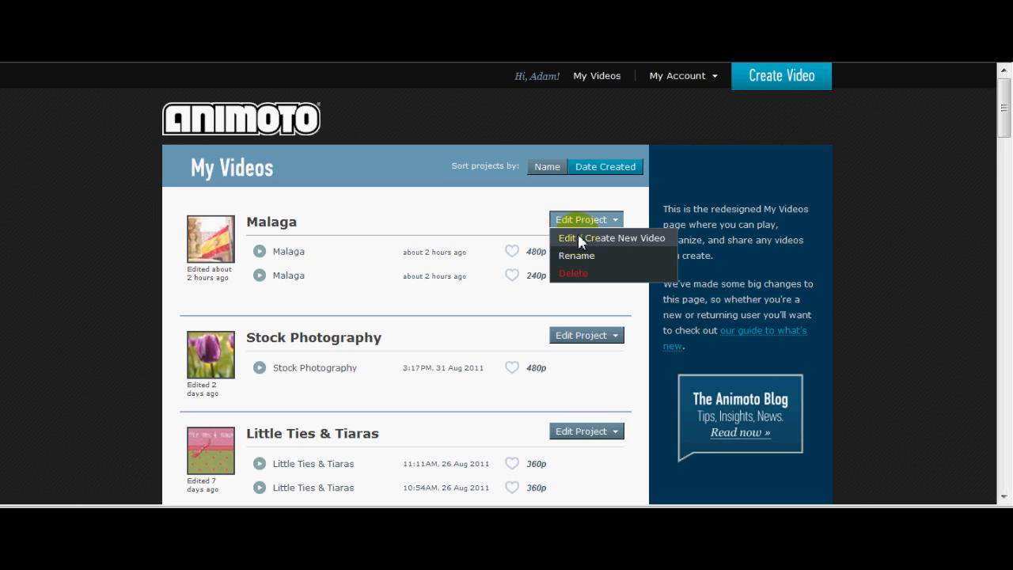
{"action": "left_click", "coordinate": [582, 239]}
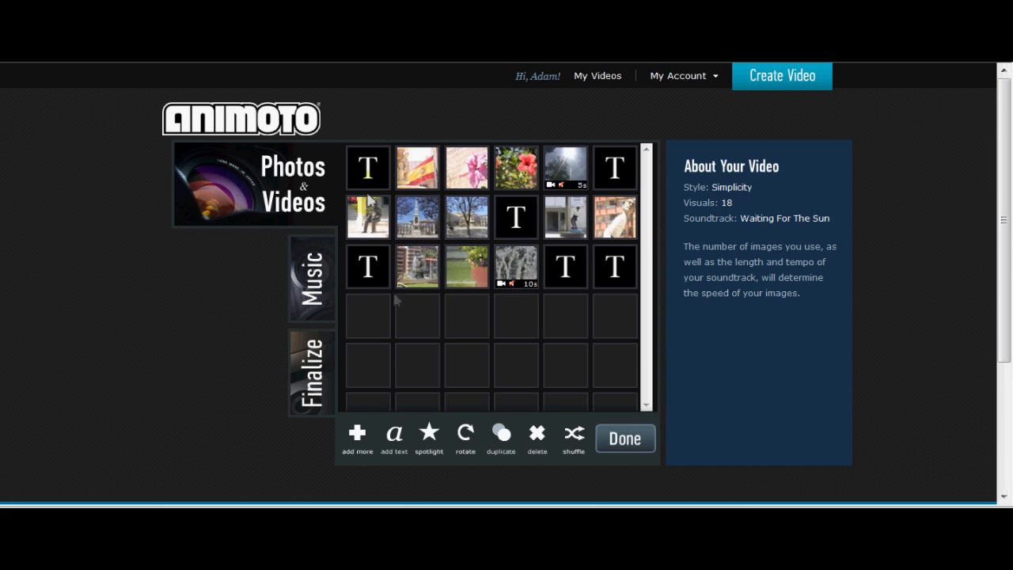
- Examine the opening title slide's text, the Spanish flag photo and the 5-second sky clip in the project
{"action": "left_click", "coordinate": [376, 162]}
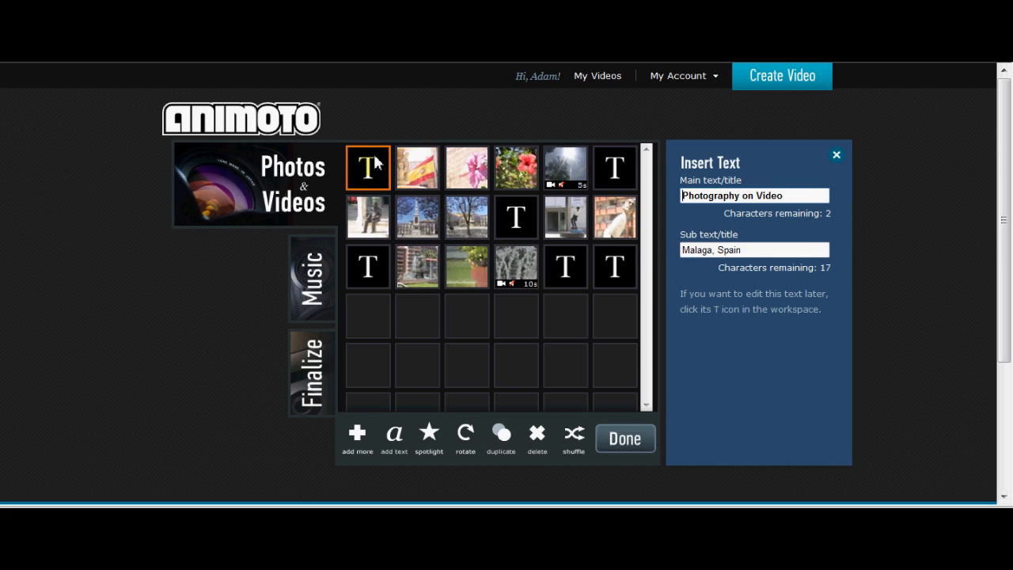
{"action": "left_click", "coordinate": [417, 162]}
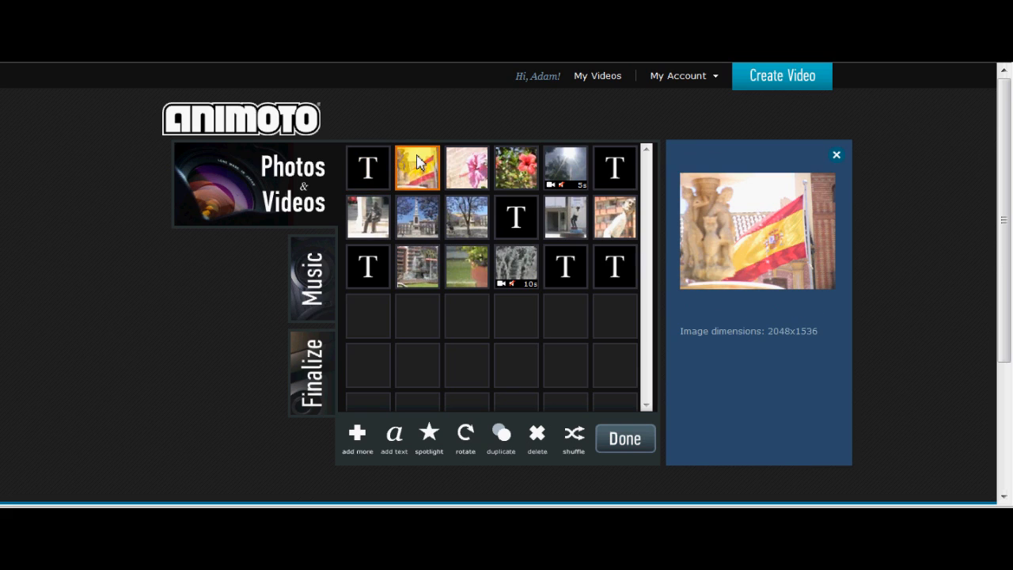
{"action": "left_click", "coordinate": [564, 184]}
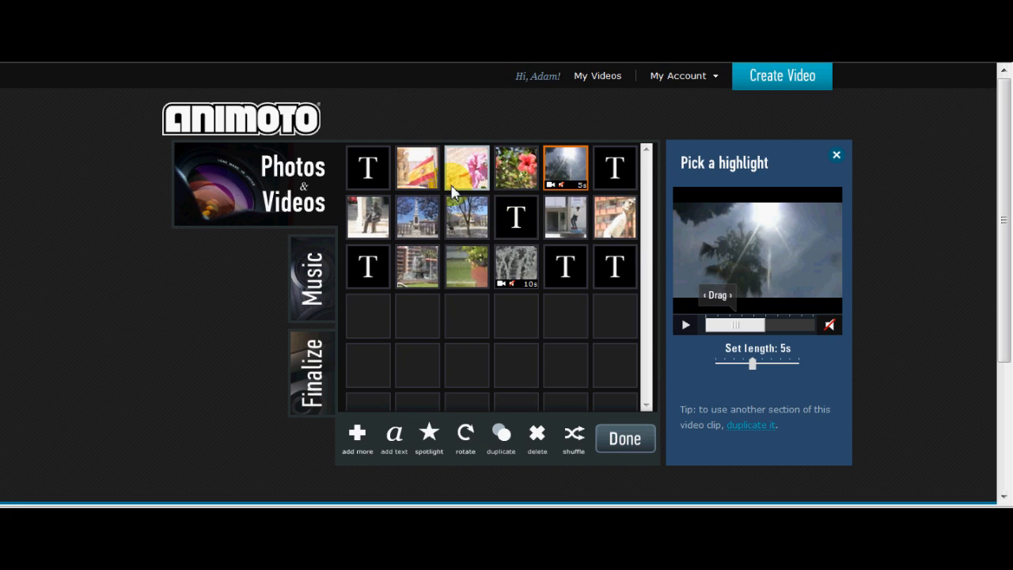
{"action": "left_click", "coordinate": [365, 176]}
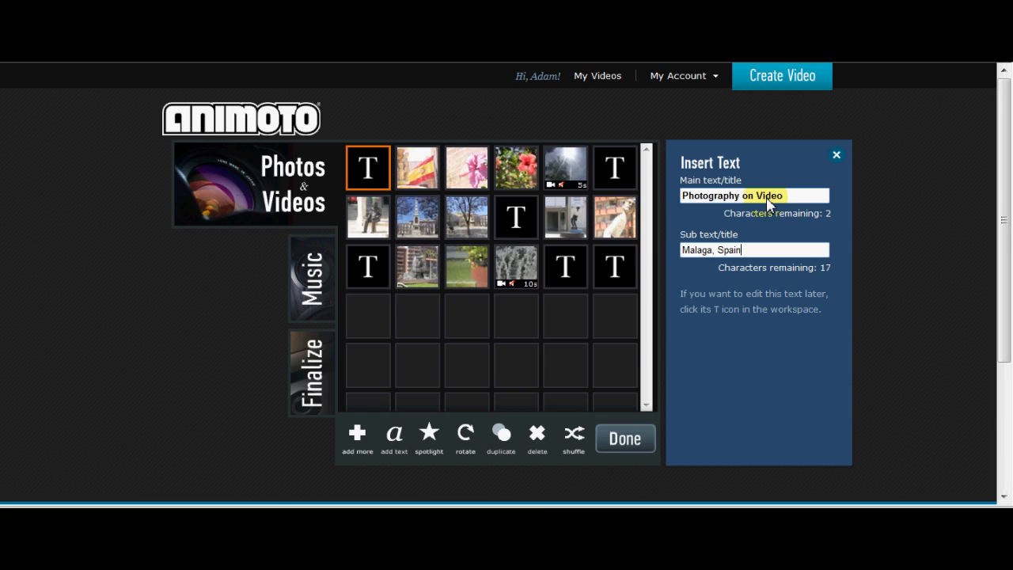
{"action": "left_click_drag", "start_coordinate": [687, 195], "coordinate": [791, 190]}
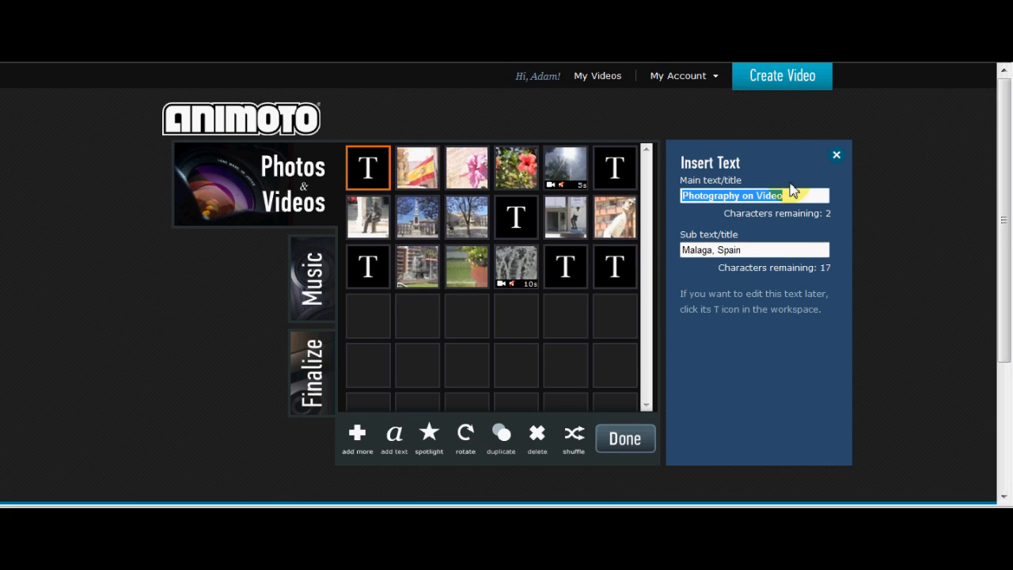
{"action": "left_click", "coordinate": [791, 207]}
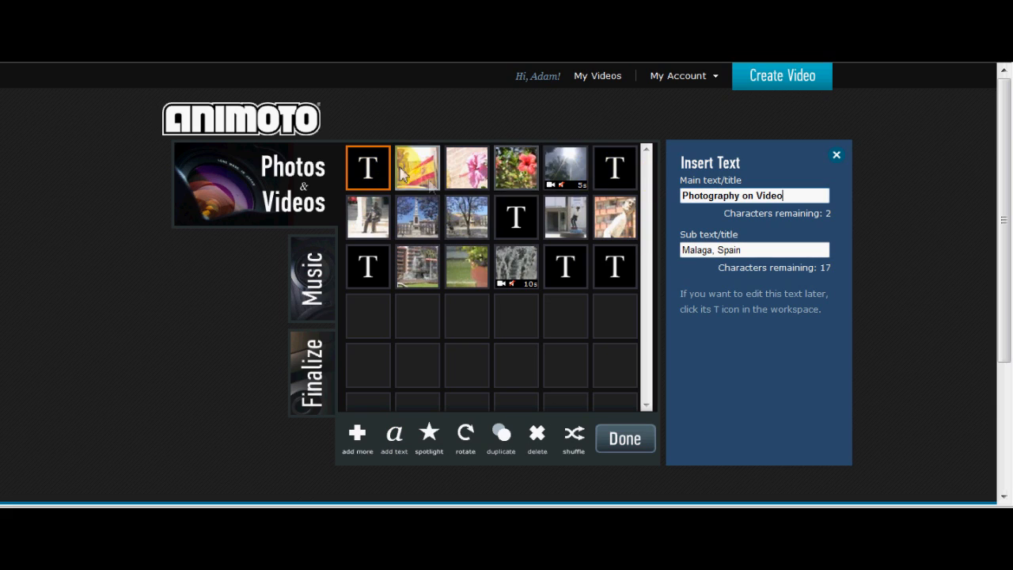
{"action": "left_click_drag", "start_coordinate": [383, 162], "coordinate": [363, 176]}
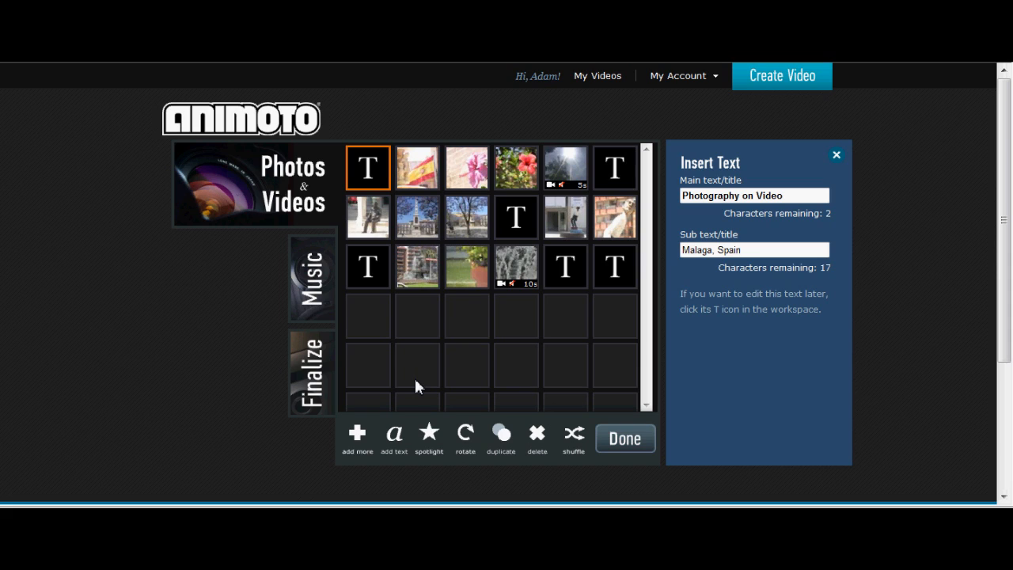
- Preview the flag and flower photos and check the highlight settings of the sky and fountain video clips
{"action": "left_click", "coordinate": [417, 168]}
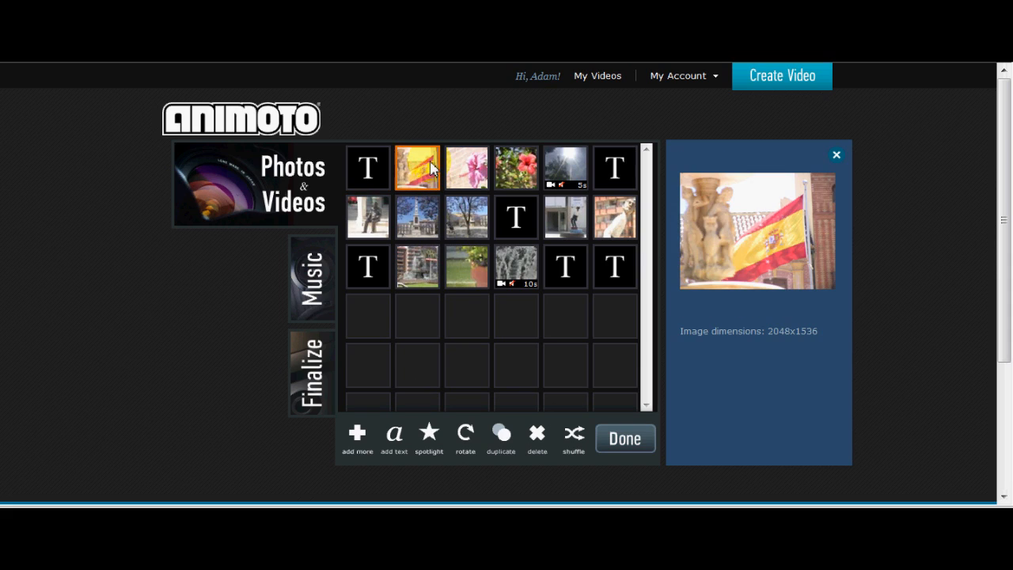
{"action": "left_click", "coordinate": [469, 169]}
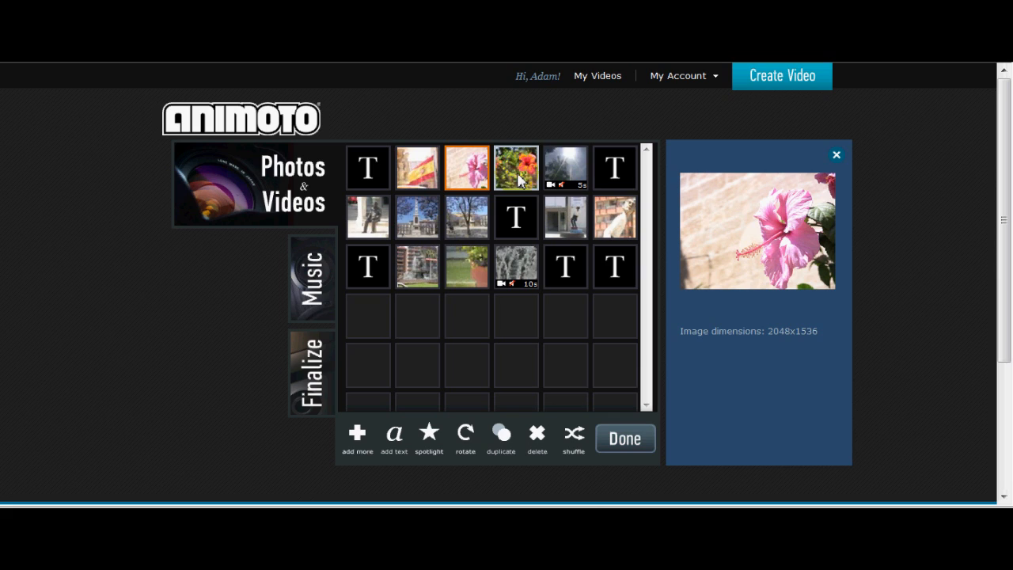
{"action": "left_click", "coordinate": [519, 179]}
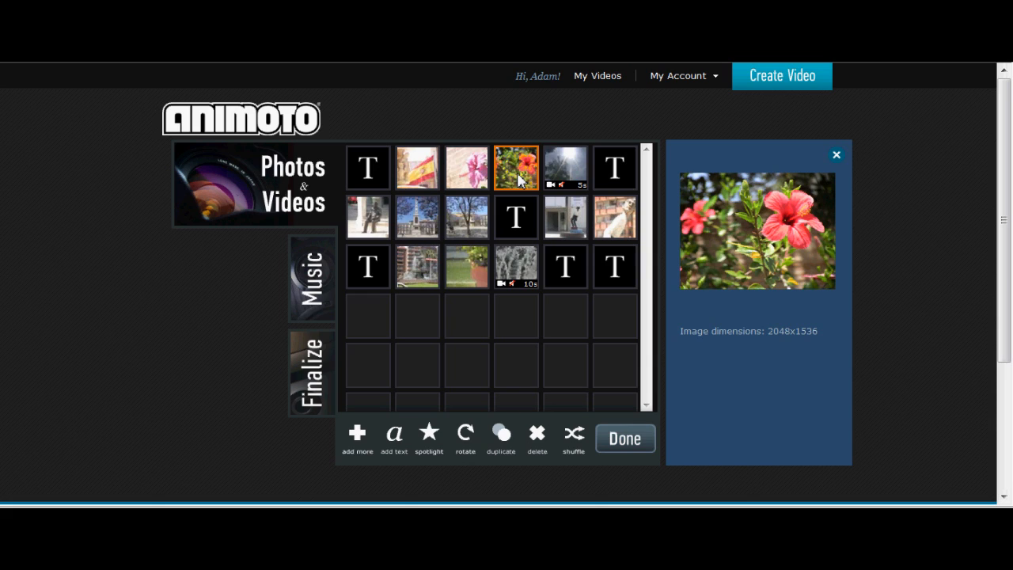
{"action": "left_click", "coordinate": [565, 167]}
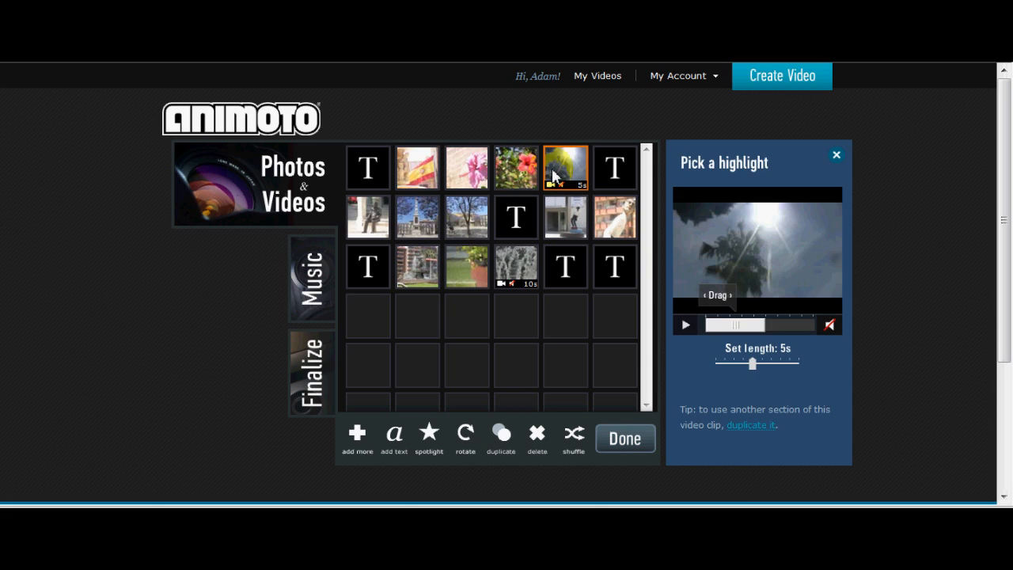
{"action": "left_click", "coordinate": [518, 276]}
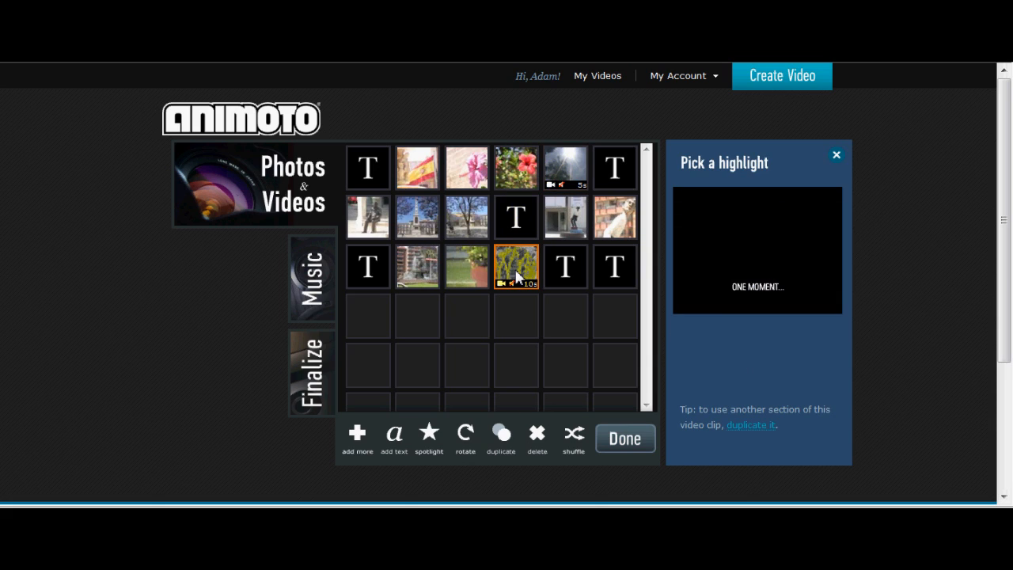
{"action": "left_click", "coordinate": [569, 167]}
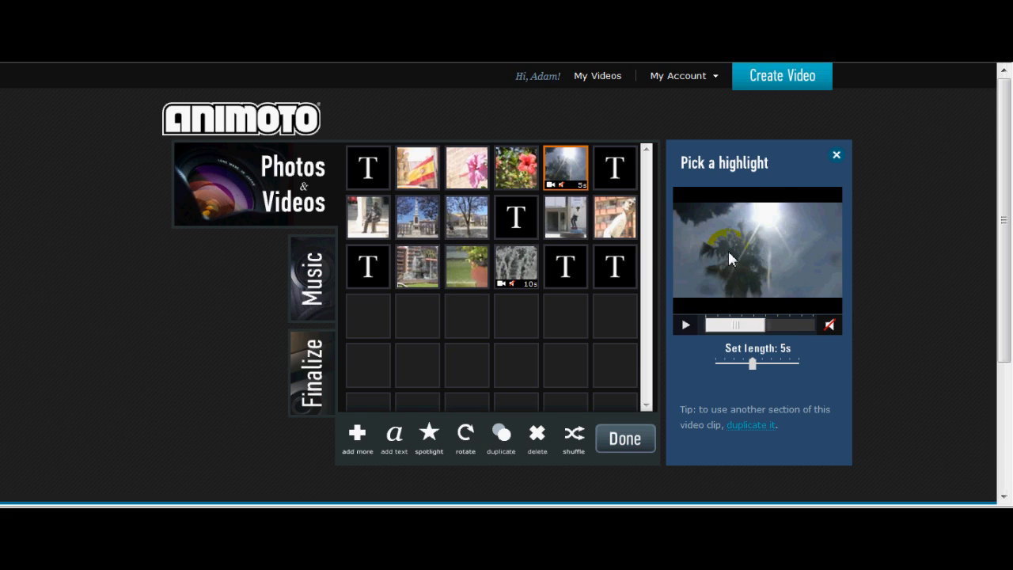
{"action": "left_click", "coordinate": [513, 279]}
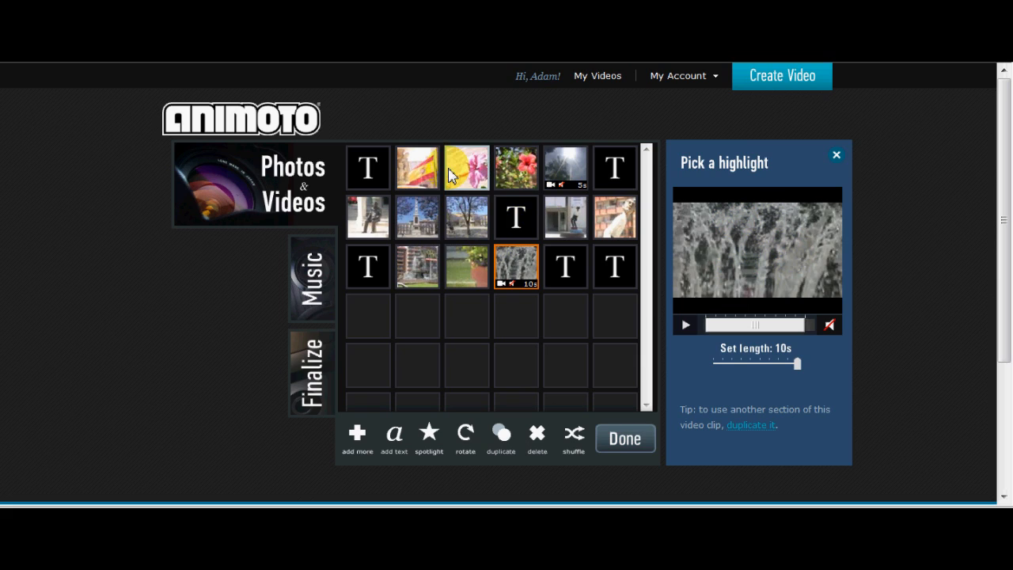
- Review the main and sub titles of the remaining text slides through to the closing slide
{"action": "left_click", "coordinate": [607, 183]}
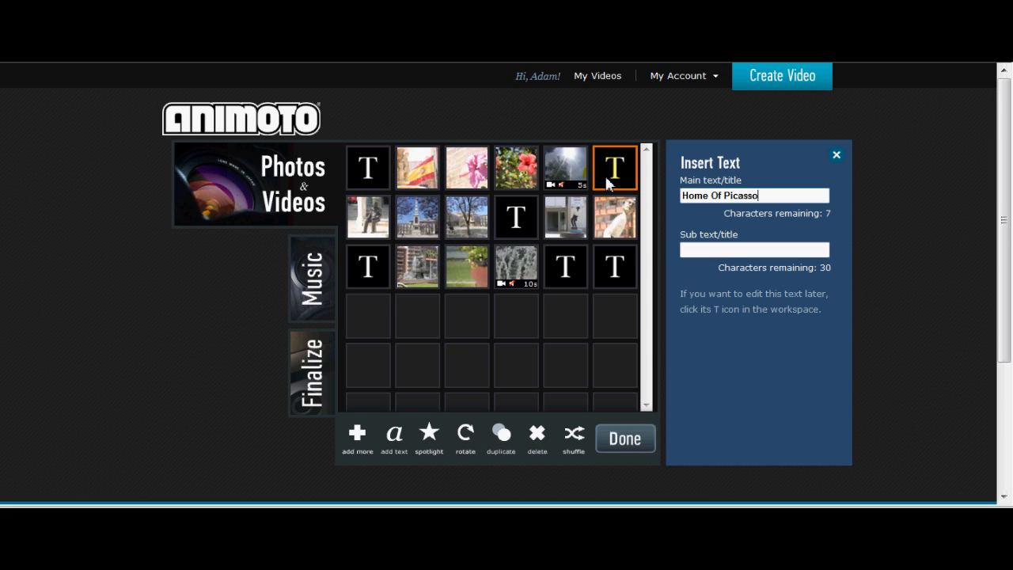
{"action": "left_click", "coordinate": [522, 212]}
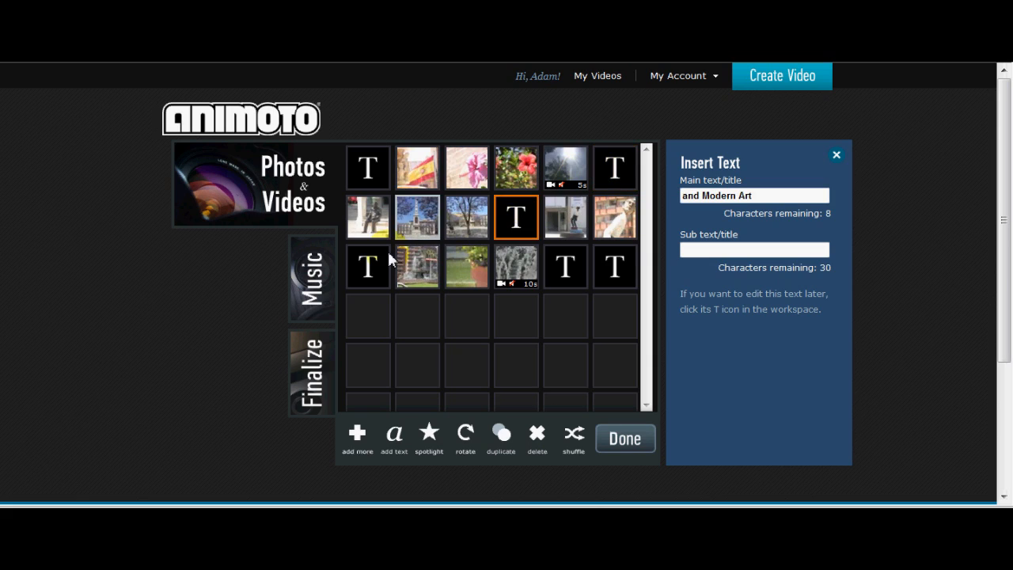
{"action": "left_click", "coordinate": [378, 271]}
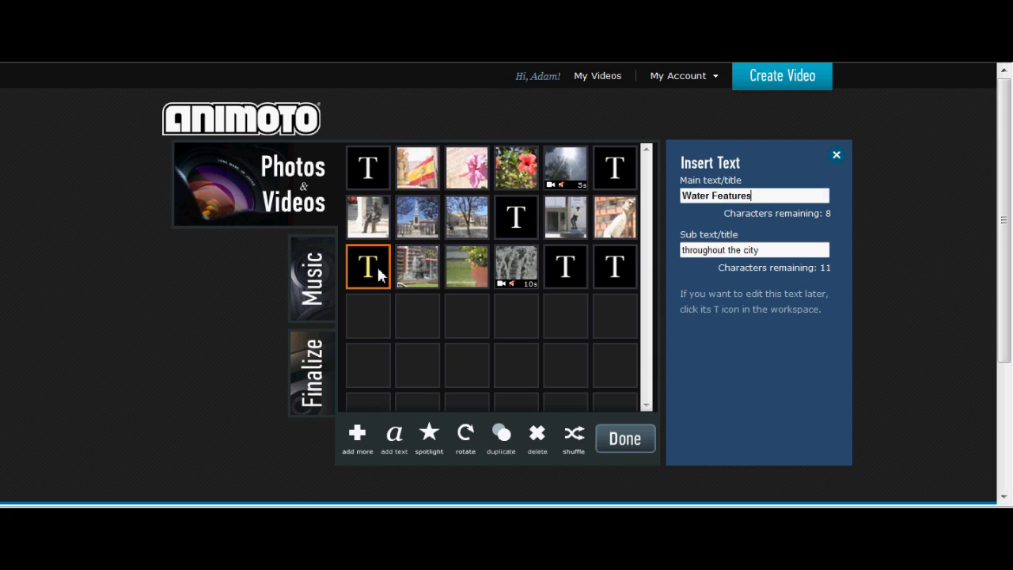
{"action": "left_click", "coordinate": [588, 262]}
{"action": "left_click", "coordinate": [612, 271]}
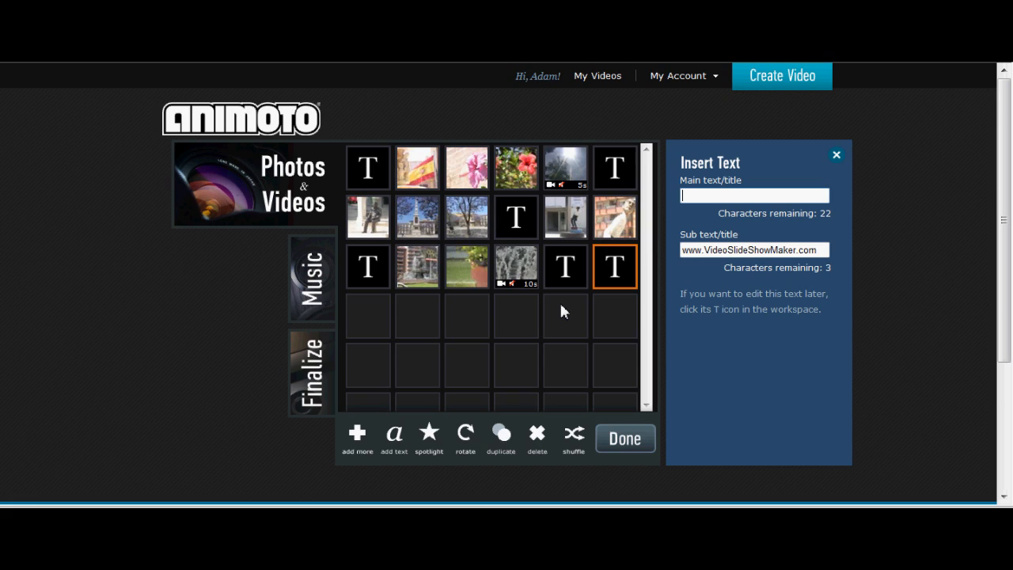
{"action": "left_click", "coordinate": [716, 197]}
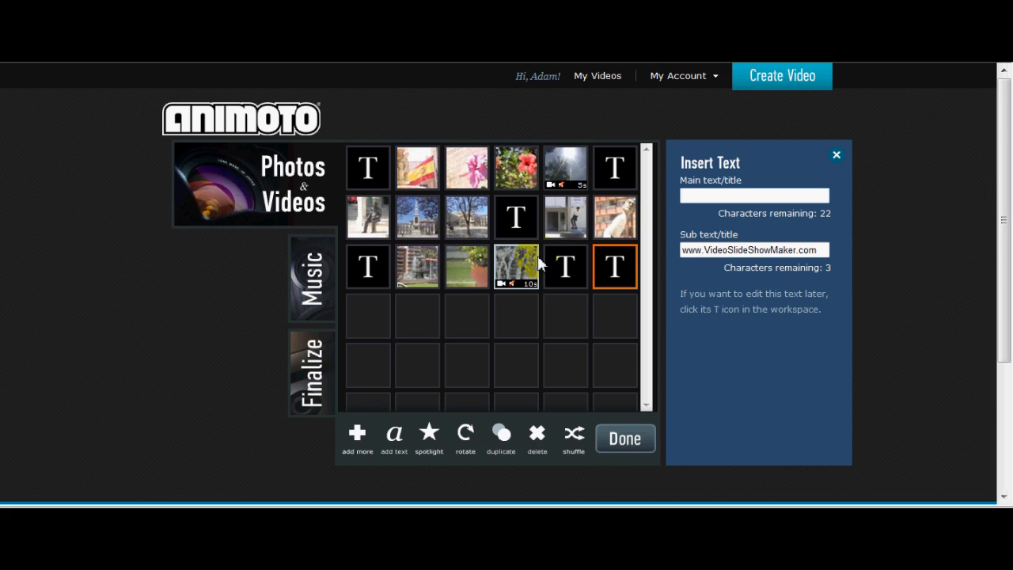
- Browse the Electronica tracks in the music collection as alternatives to the project's soundtrack
{"action": "left_click", "coordinate": [317, 289]}
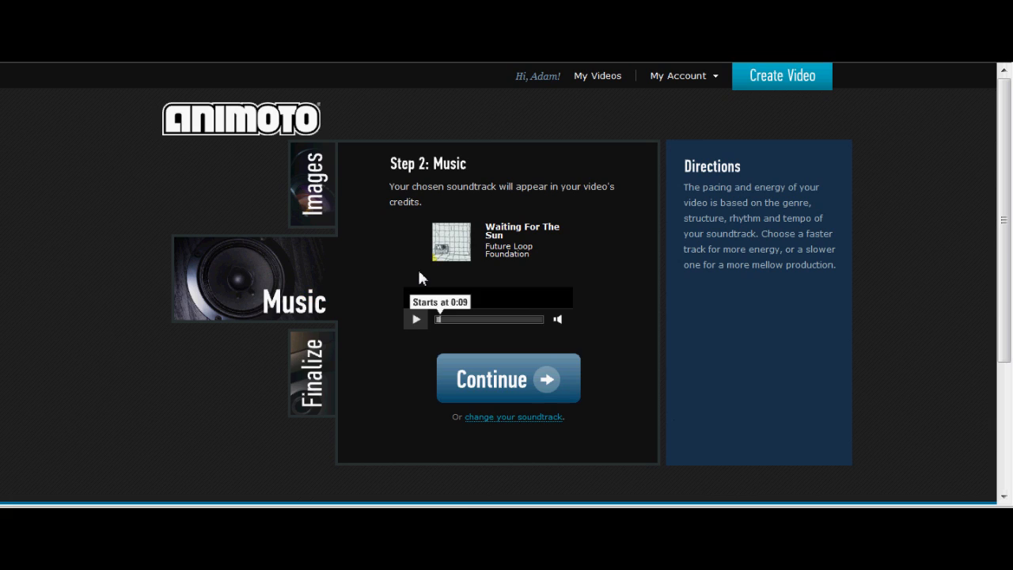
{"action": "left_click", "coordinate": [500, 417]}
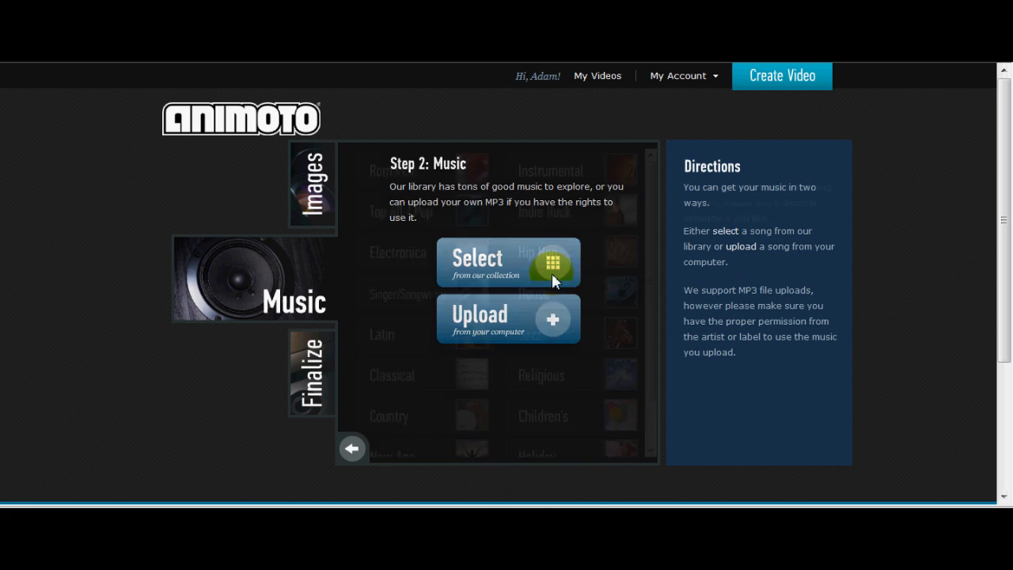
{"action": "left_click", "coordinate": [552, 267]}
{"action": "mouse_move", "coordinate": [651, 174]}
{"action": "left_mouse_down"}
{"action": "mouse_move", "coordinate": [652, 258]}
{"action": "mouse_move", "coordinate": [653, 156]}
{"action": "left_mouse_up"}
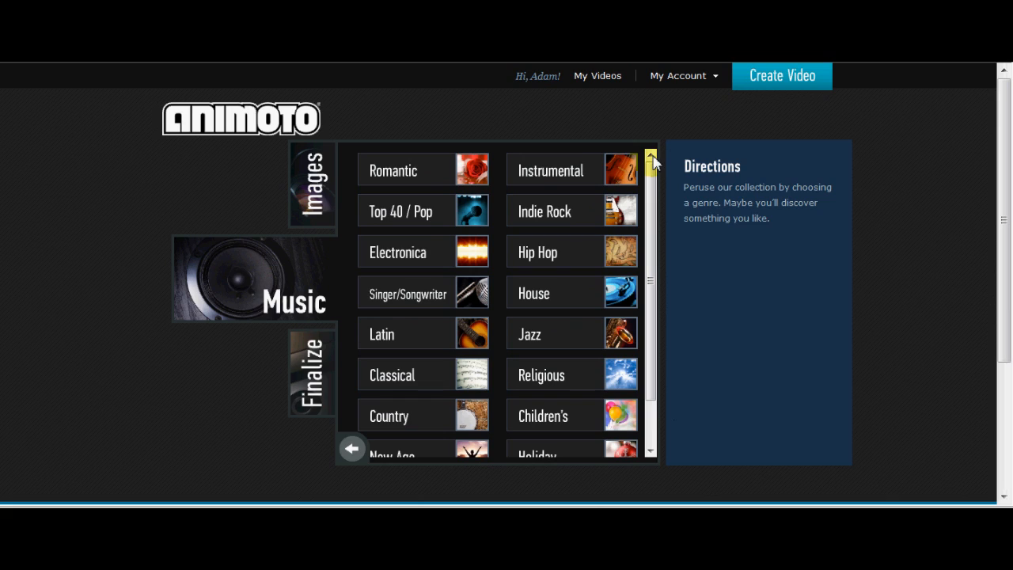
{"action": "left_click", "coordinate": [433, 255]}
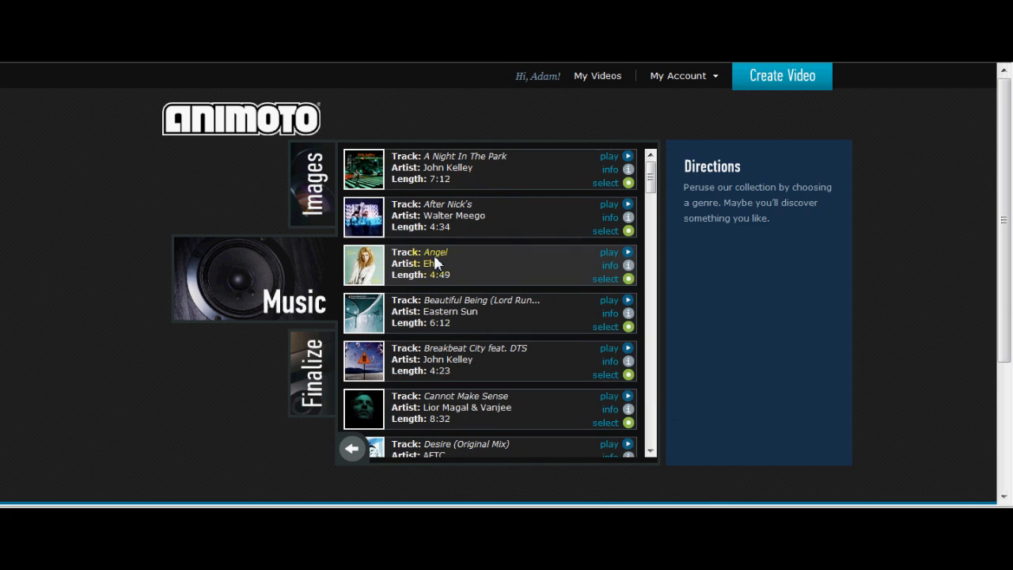
{"action": "mouse_move", "coordinate": [650, 182]}
{"action": "left_mouse_down"}
{"action": "mouse_move", "coordinate": [657, 366]}
{"action": "mouse_move", "coordinate": [660, 301]}
{"action": "mouse_move", "coordinate": [651, 406]}
{"action": "left_mouse_up"}
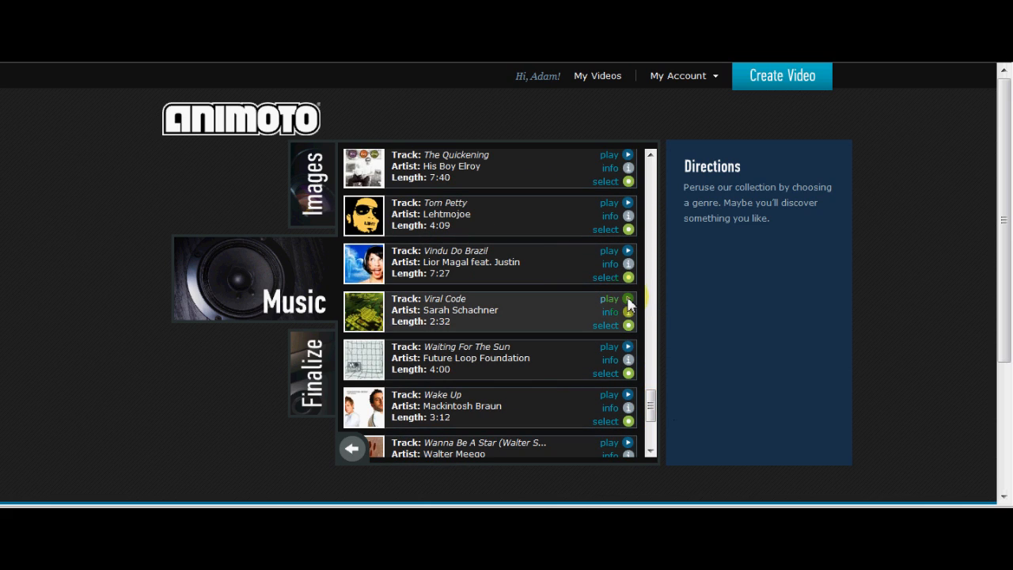
- In the finalize settings, set the image pacing to the middle option between ½ speed and 2x speed
{"action": "left_click", "coordinate": [313, 358]}
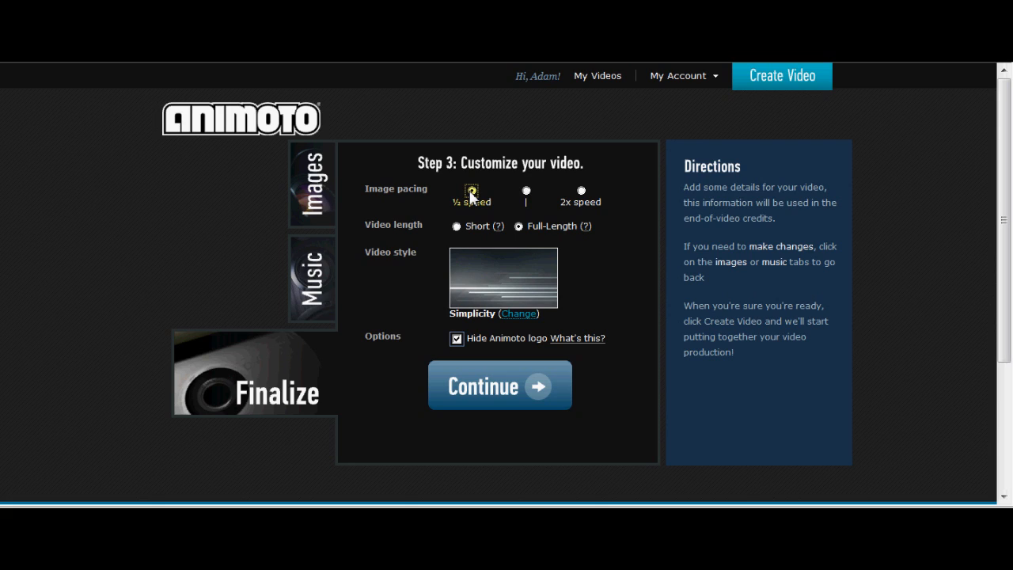
{"action": "left_click", "coordinate": [472, 194]}
{"action": "left_click", "coordinate": [526, 191]}
- Open the video style choices and play the sample video for The Animoto Original style
{"action": "left_click", "coordinate": [507, 309]}
{"action": "left_click", "coordinate": [519, 315]}
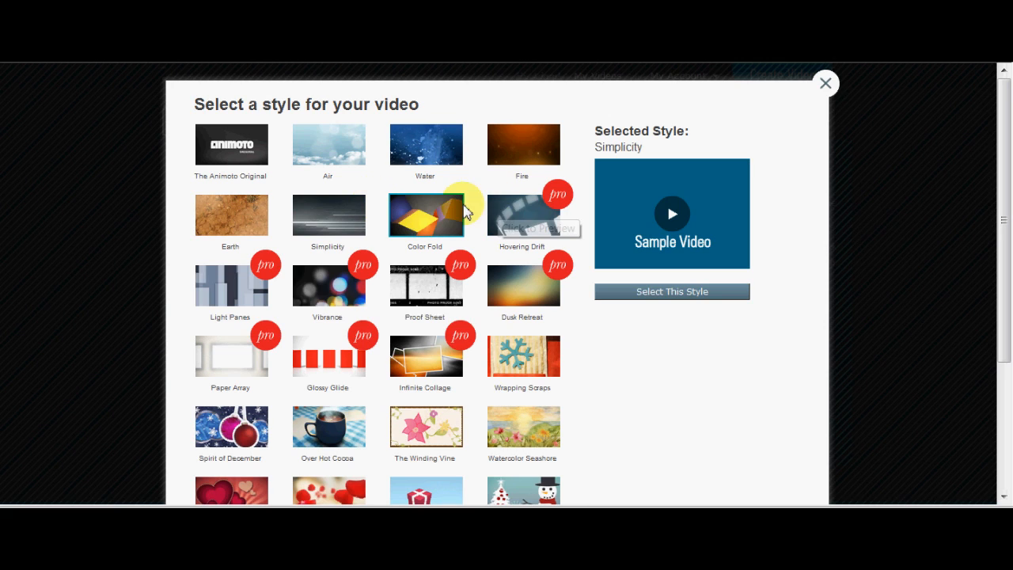
{"action": "left_click", "coordinate": [254, 160]}
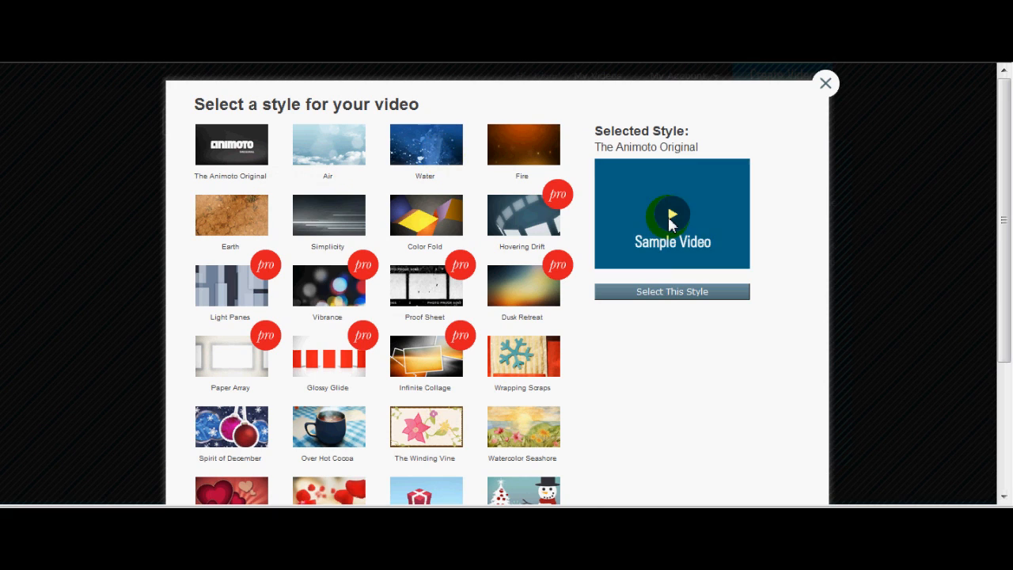
{"action": "left_click", "coordinate": [673, 226]}
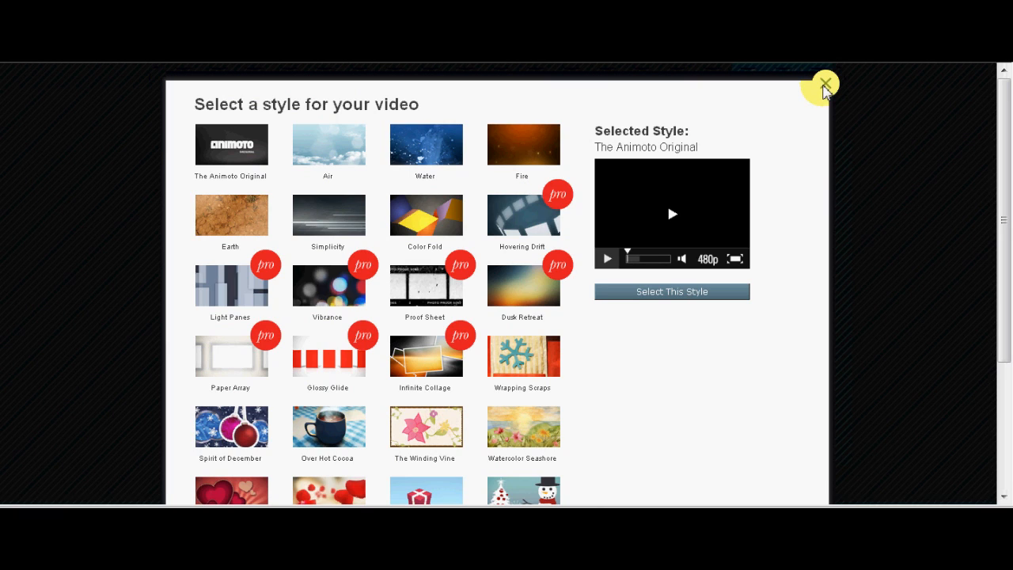
- Apply the Simplicity style to the Malaga video
{"action": "left_click", "coordinate": [344, 215]}
{"action": "left_click", "coordinate": [672, 291]}
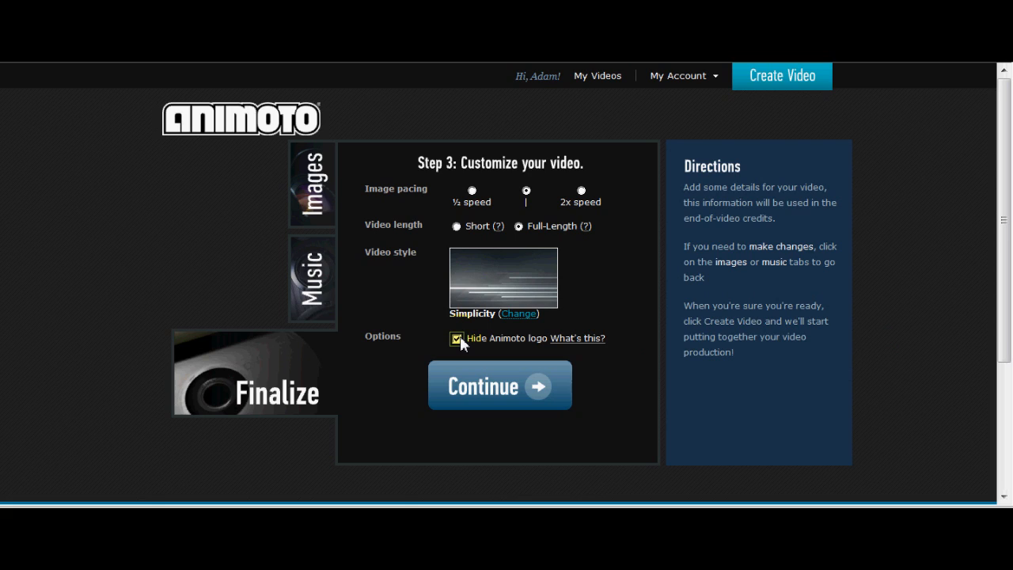
- Continue to the video's details and review the end-of-video button title and URL
{"action": "left_click", "coordinate": [493, 385]}
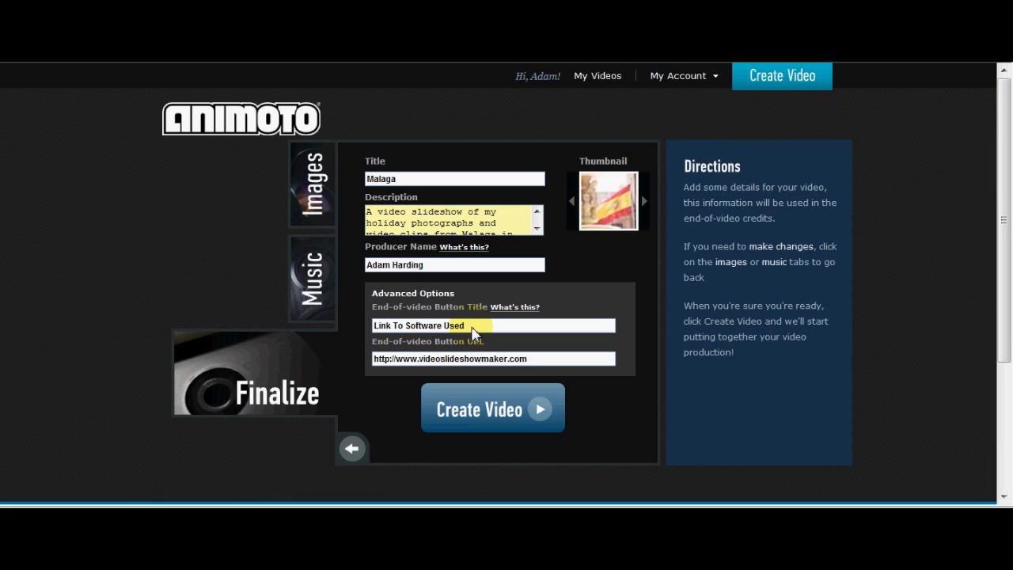
{"action": "triple_click", "coordinate": [471, 326]}
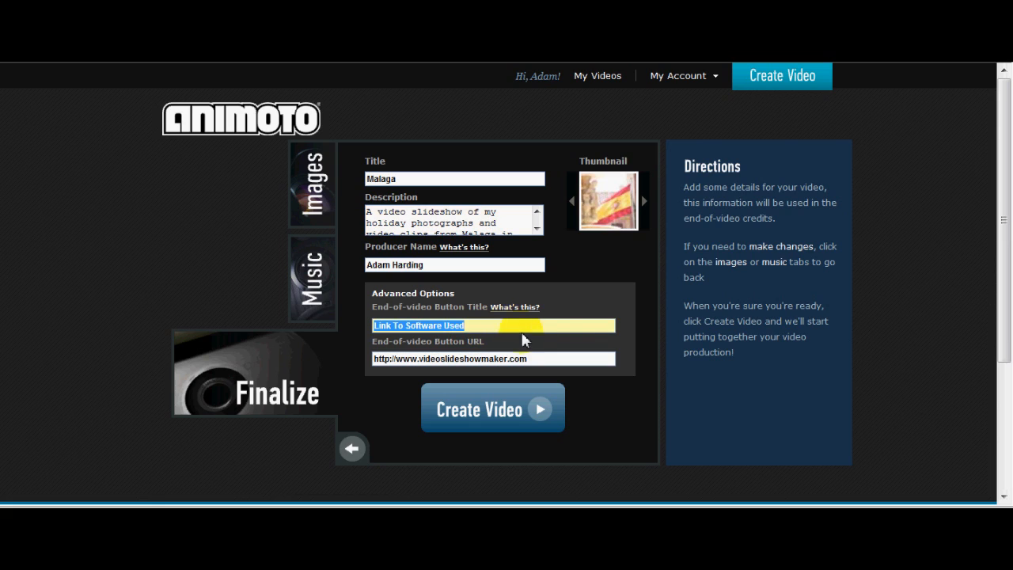
{"action": "left_click_drag", "start_coordinate": [546, 362], "coordinate": [387, 384]}
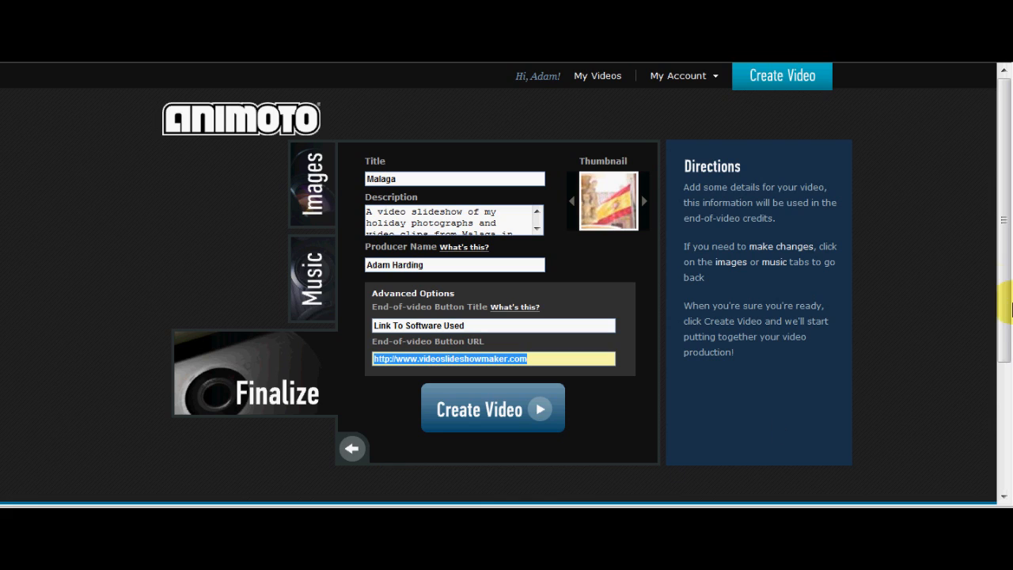
- Return to the list of videos and reopen the Malaga project for editing
{"action": "left_click", "coordinate": [596, 79]}
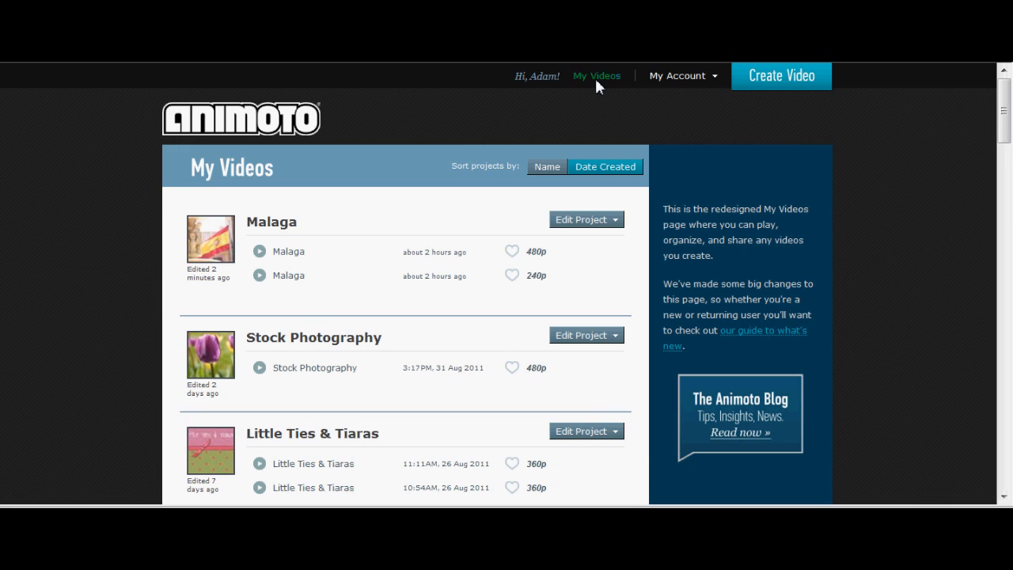
{"action": "left_click", "coordinate": [573, 222]}
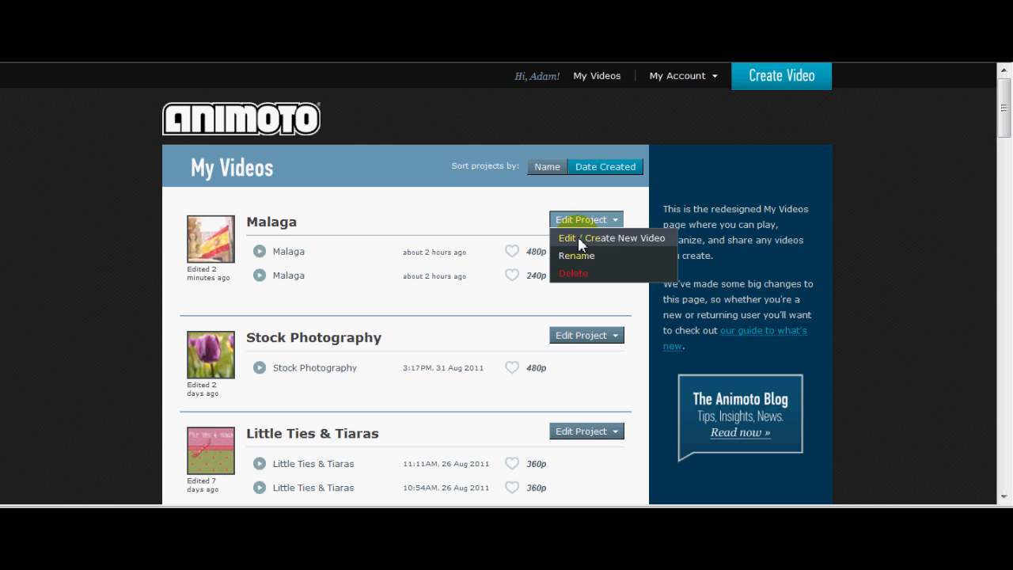
{"action": "left_click", "coordinate": [577, 237]}
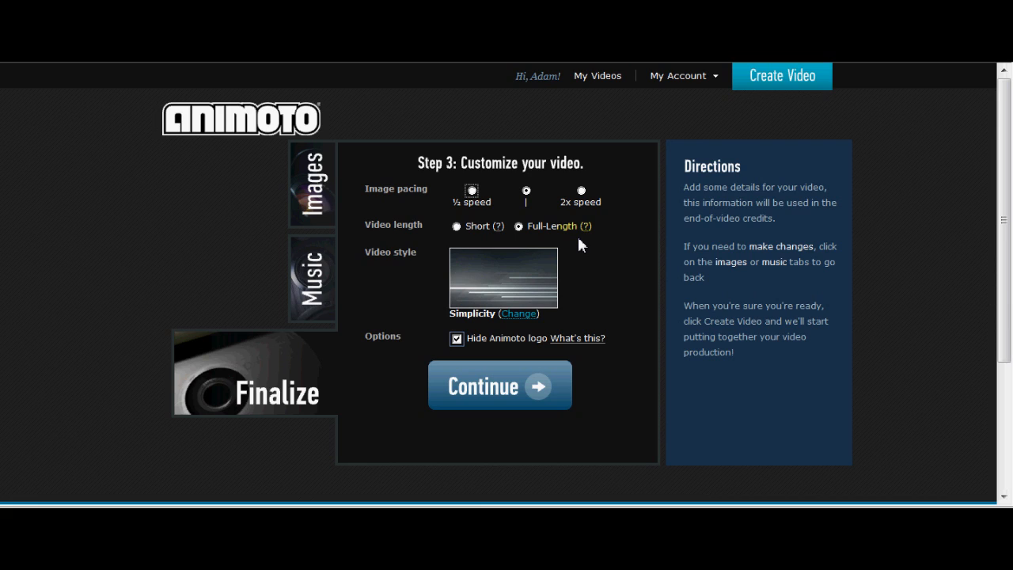
- In the project's photos and videos, spotlight the fountain photo in the third row
{"action": "left_click", "coordinate": [334, 177]}
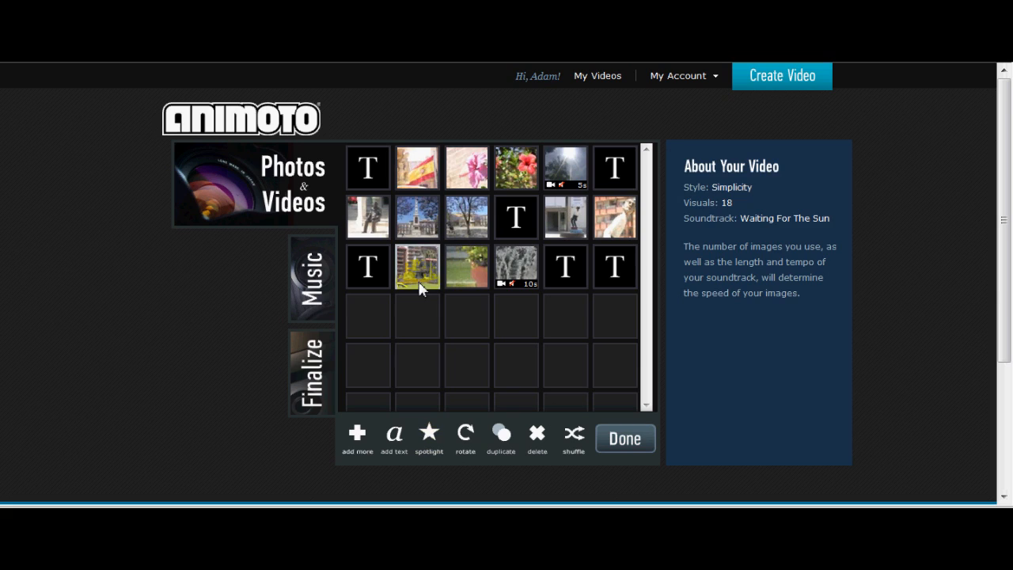
{"action": "left_click", "coordinate": [419, 285]}
{"action": "left_click", "coordinate": [428, 434]}
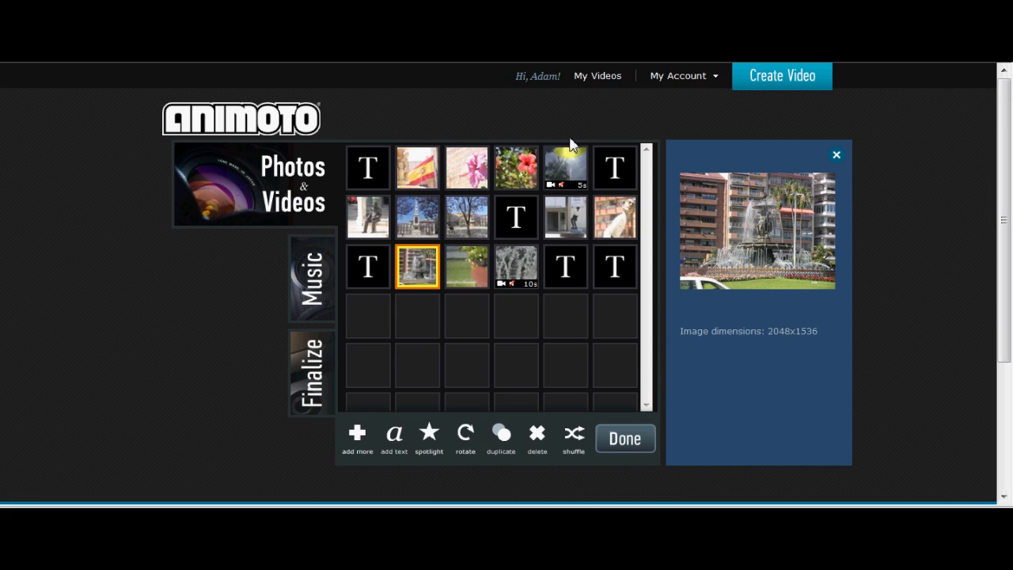
- Open the page of the finished 480p Malaga video from the list of videos and check its tools
{"action": "left_click", "coordinate": [607, 79]}
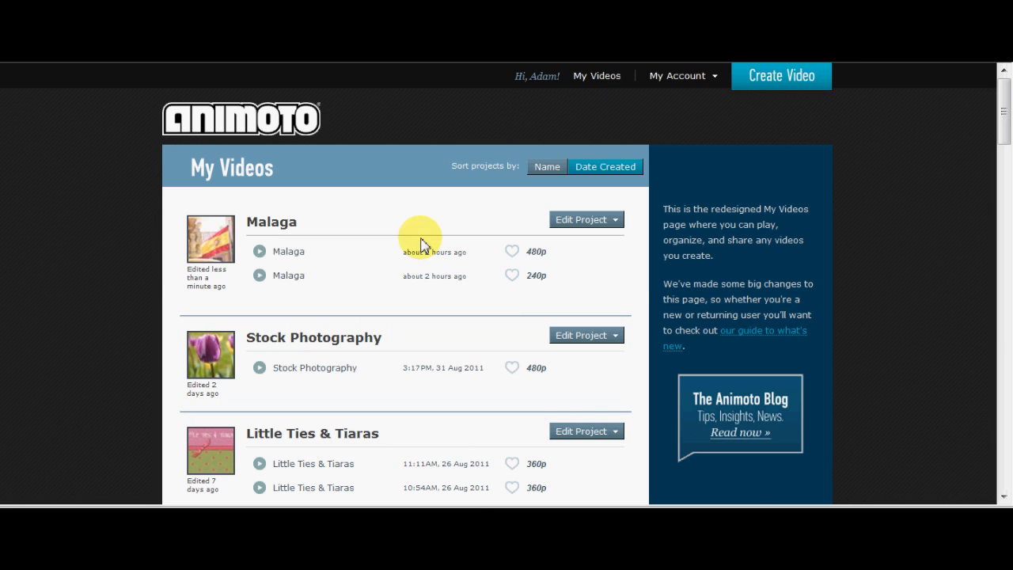
{"action": "mouse_move", "coordinate": [281, 257]}
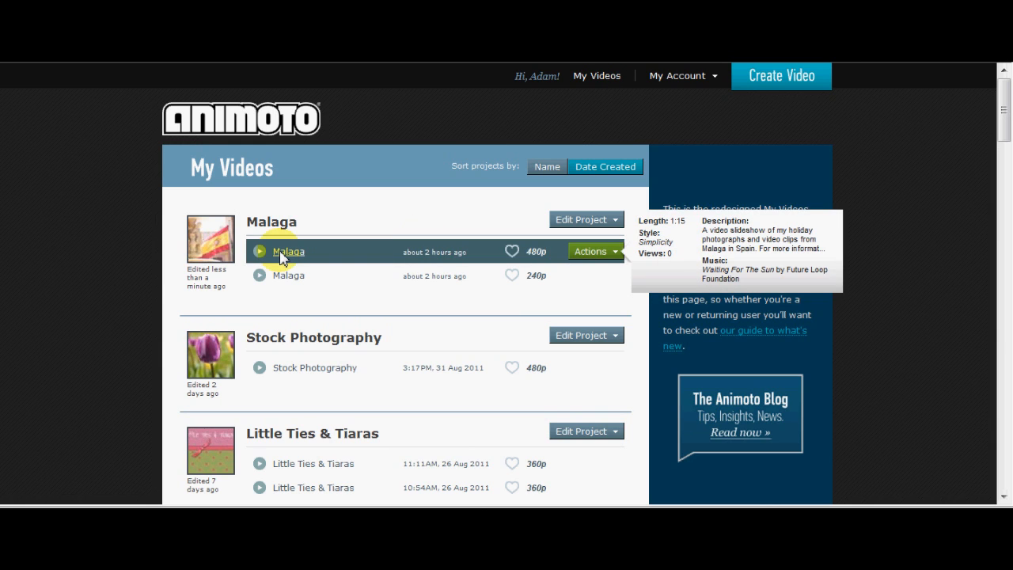
{"action": "left_click", "coordinate": [281, 253]}
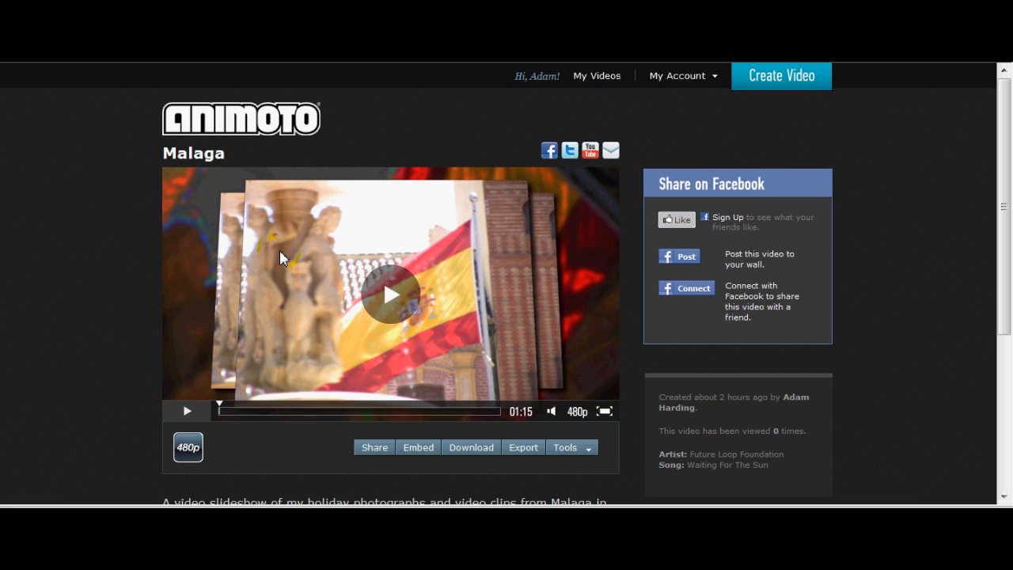
{"action": "left_click", "coordinate": [565, 451]}
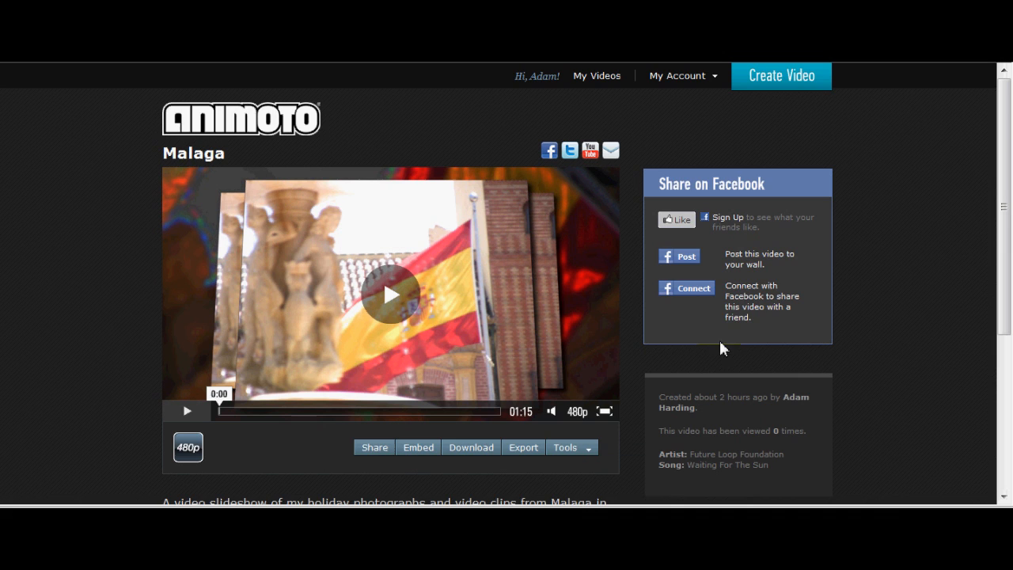
- Review the MP4, ISO and DVD download options for the Malaga video and close them
{"action": "scroll", "coordinate": [1003, 166], "scroll_direction": "down", "scroll_amount": 1}
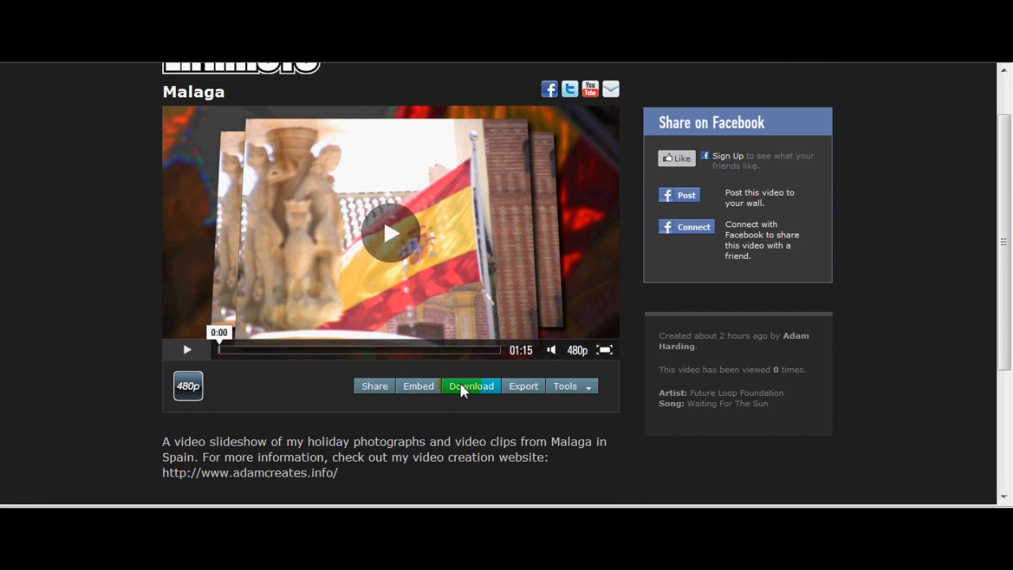
{"action": "left_click", "coordinate": [463, 391]}
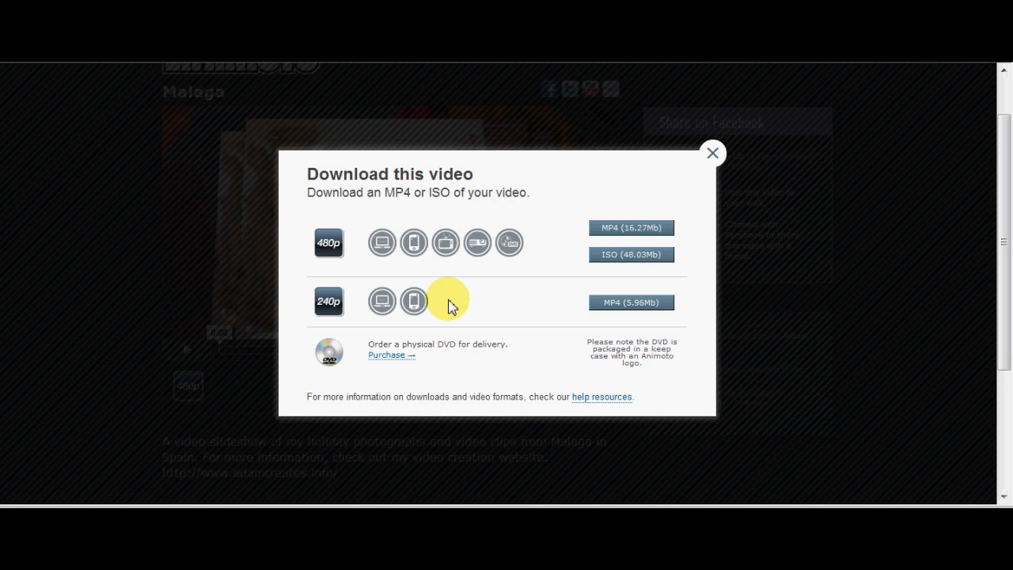
{"action": "left_click", "coordinate": [712, 156]}
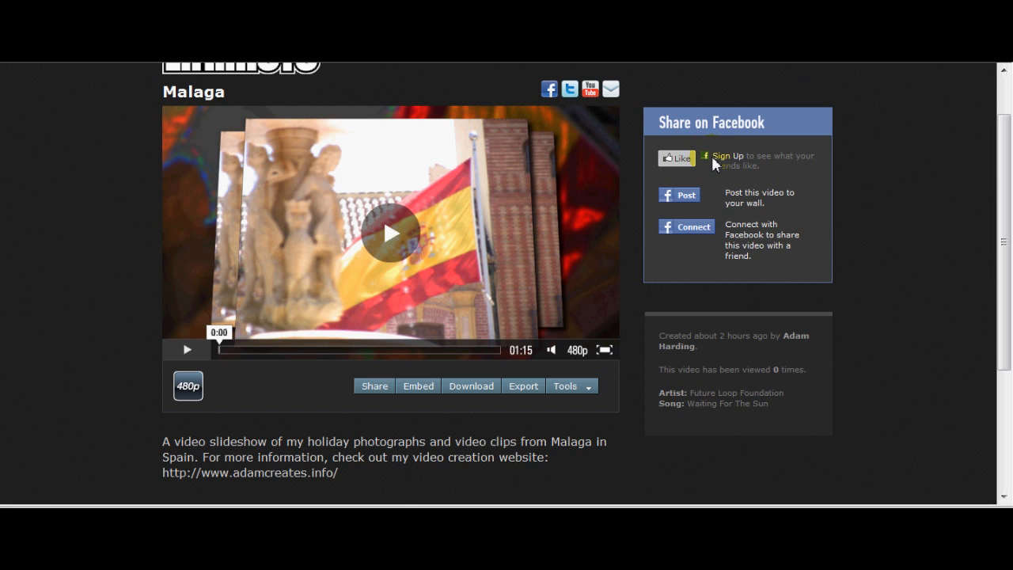